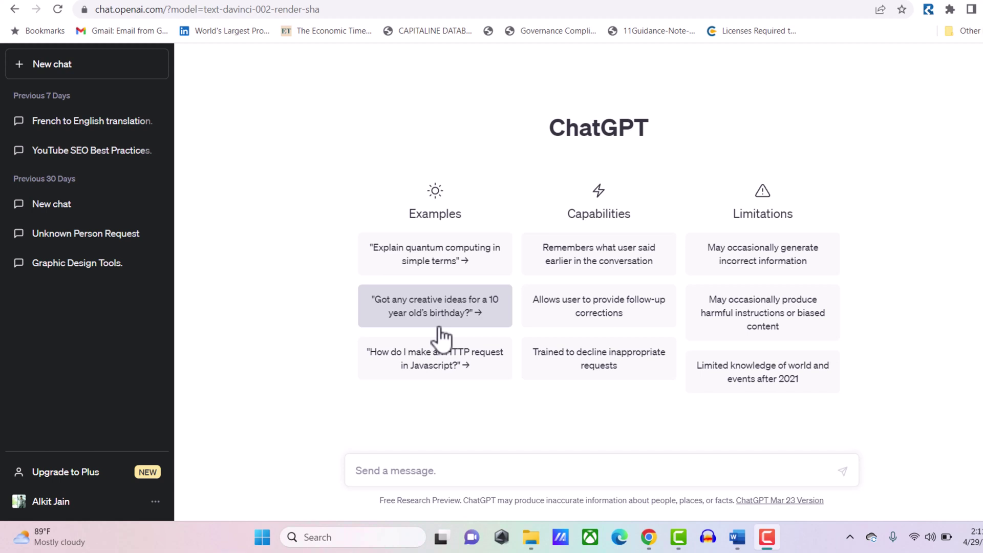
Ask ChatGPT 'tell me important checkpoints in Procure to pay internal audit'
click(460, 471)
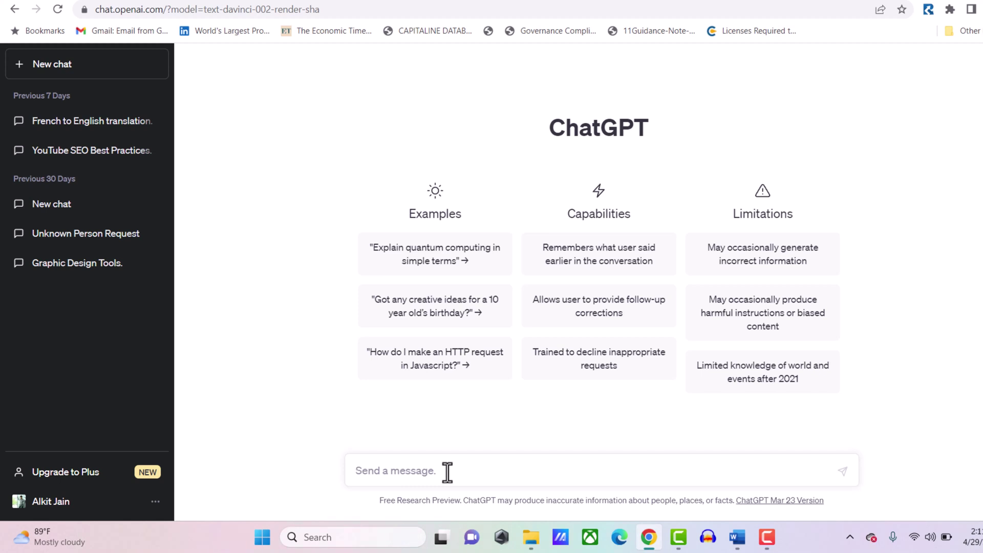
text(tell )
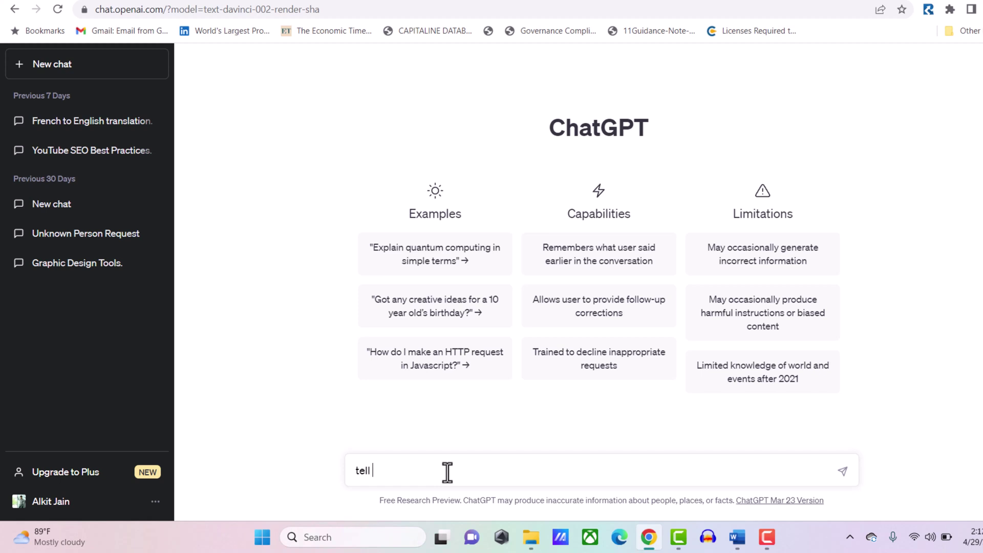
text(me impor)
key(BackSpace)
text(rtant checkpoints )
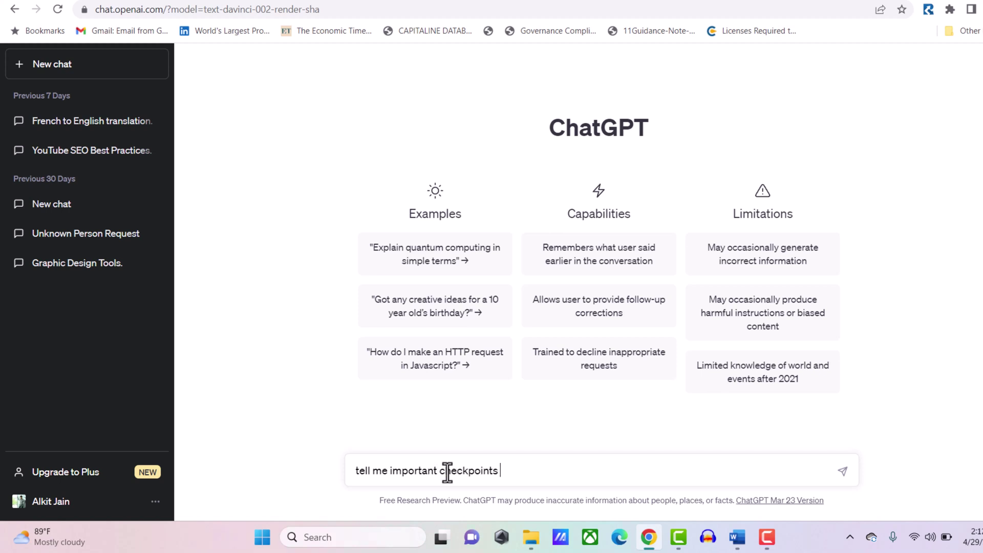
text(in Procure to  pay interna)
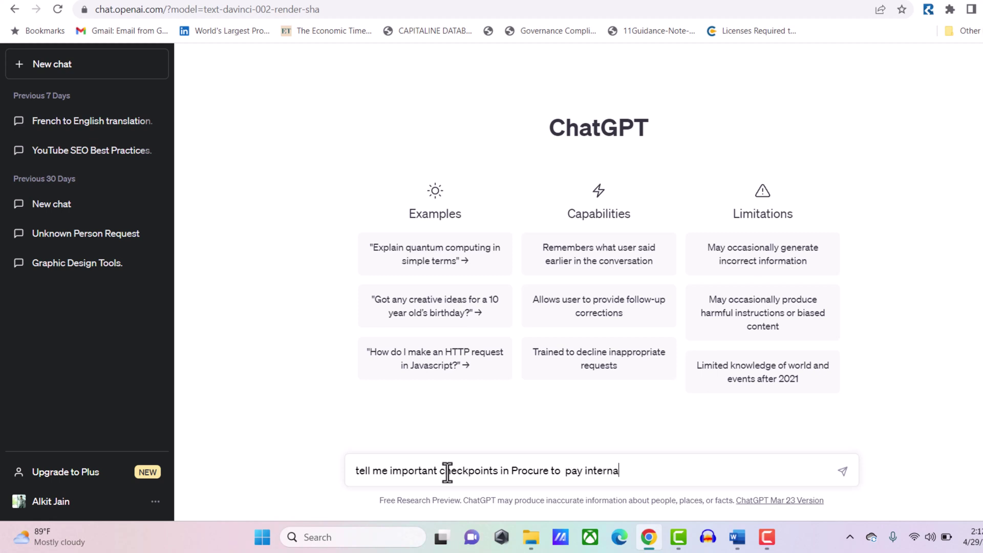
text(l audit)
key(Return)
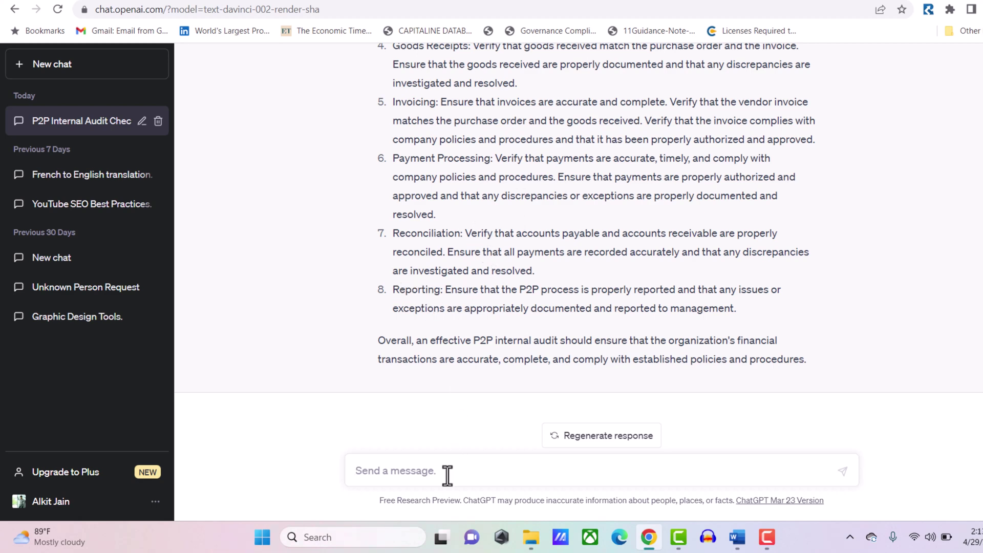
Send the follow-up 'in above checklist how should i check reporting'
text(t)
key(BackSpace)
text(in above check)
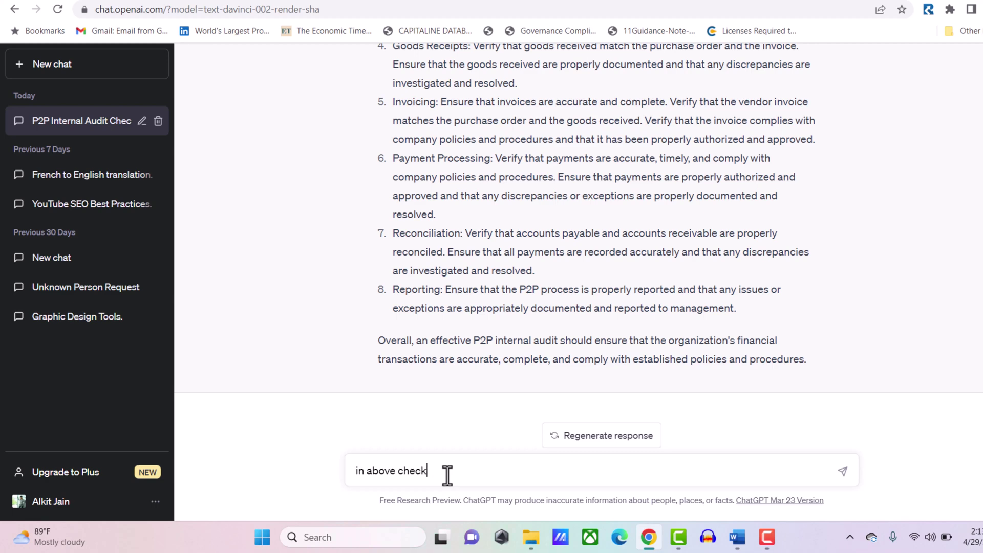
text(list how should i check r)
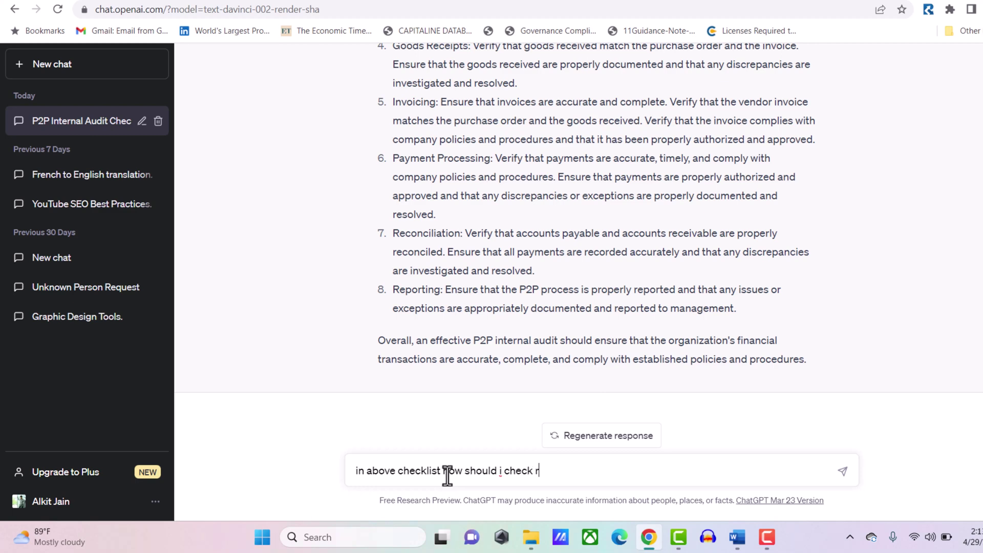
text(eporting)
key(Return)
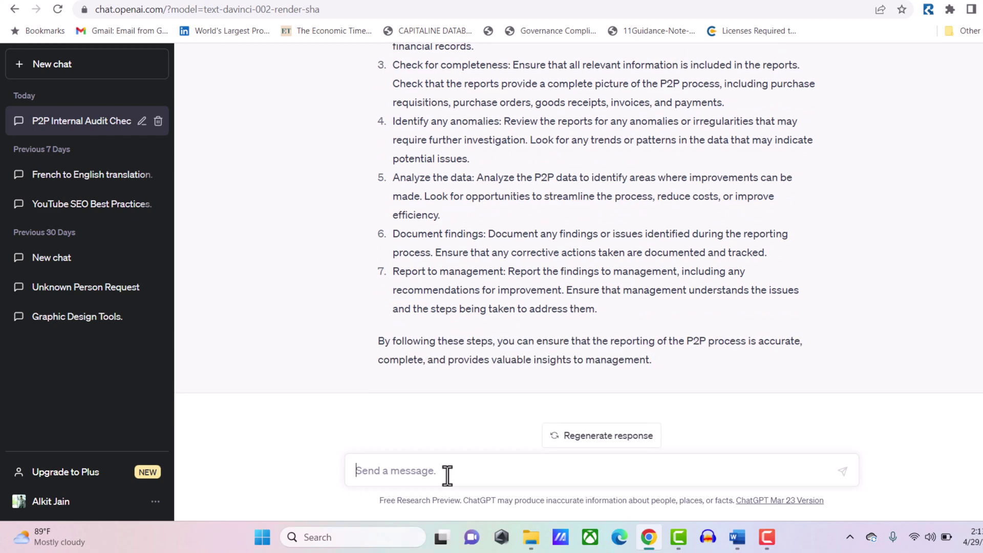
Ask 'in purchase order what should i see' and scroll back to read the answer
text(in purc)
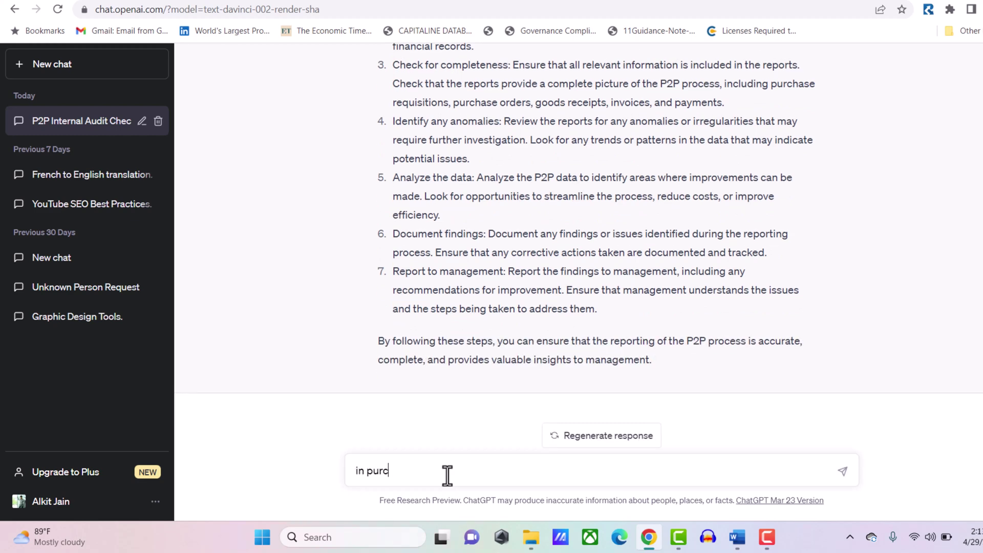
text(hase order what should i see)
key(Return)
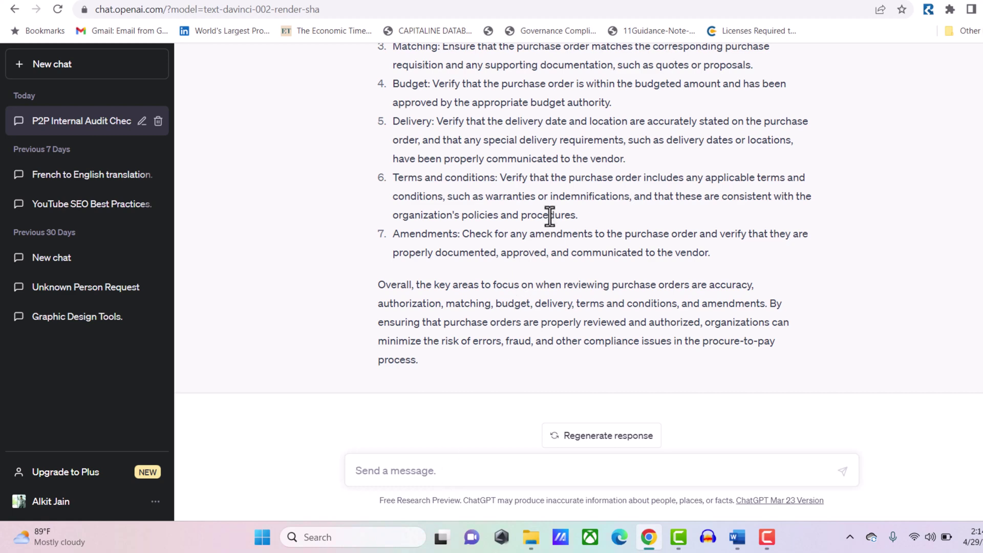
scroll(542, 56, up, 7)
scroll(541, 50, up, 1)
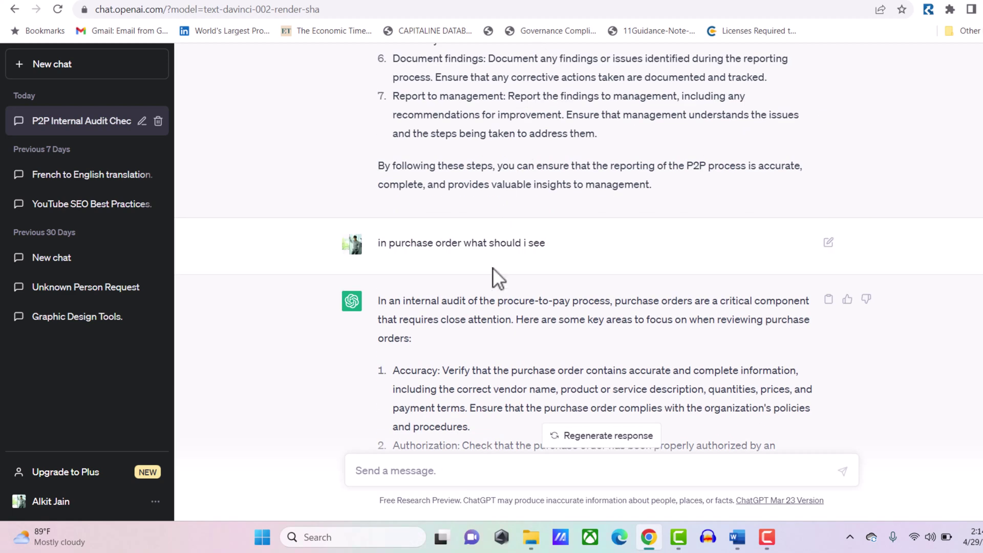
scroll(489, 302, down, 3)
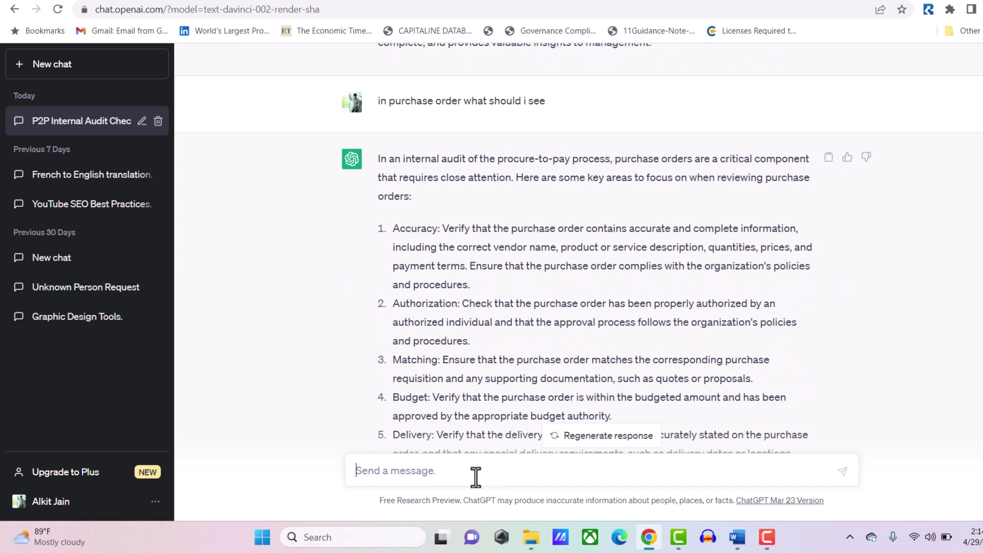
Ask 'how should i verify accuracy in Purchase order'
text(how sh)
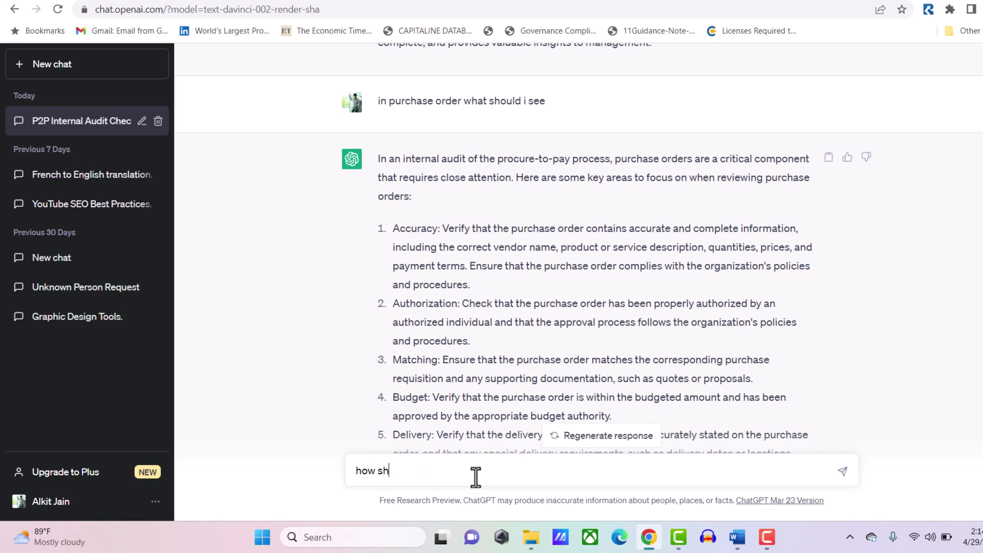
text(ould i verify accuracy in )
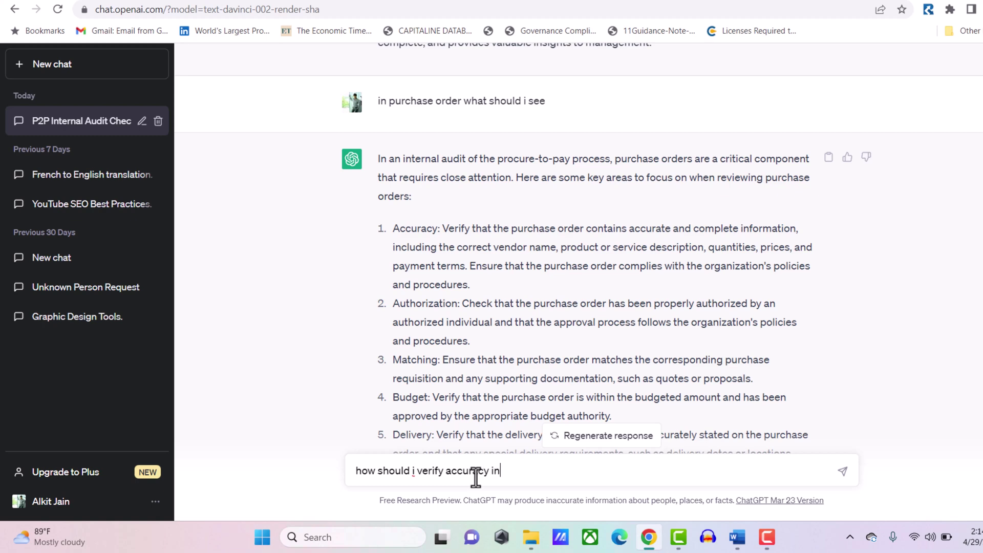
text(Purchase order)
key(Return)
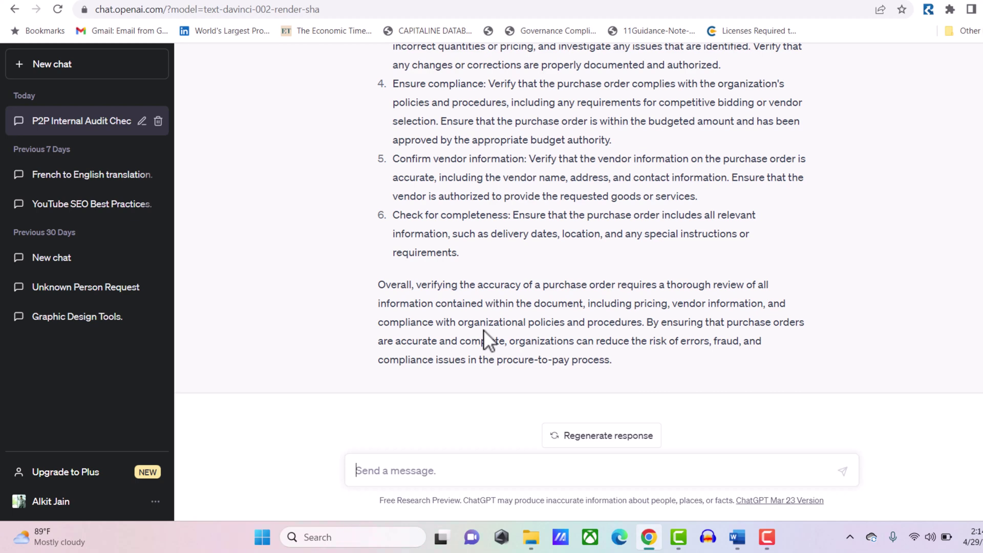
Ask how to perform an internal audit, explained as if to a beginner
text(how to)
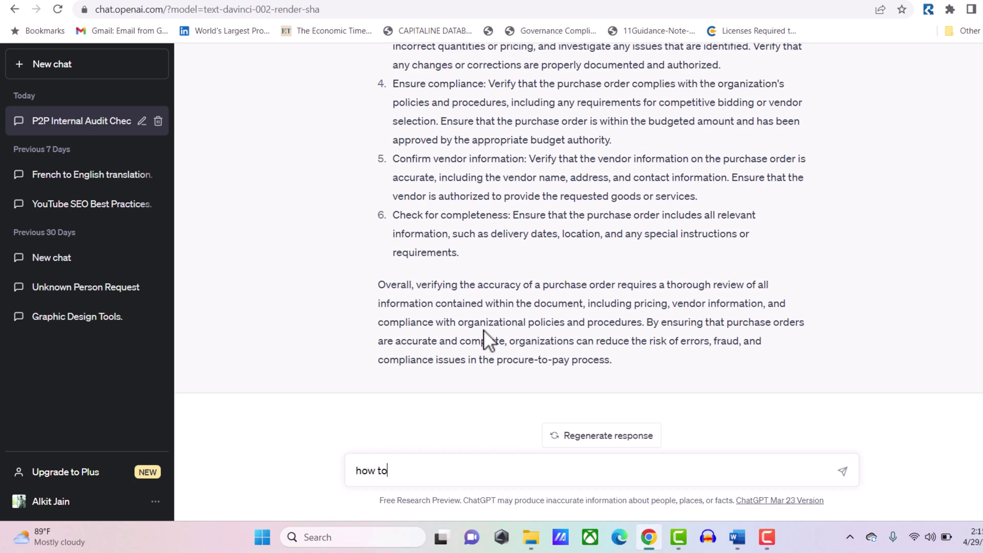
text( perform a l)
text(nternal a)
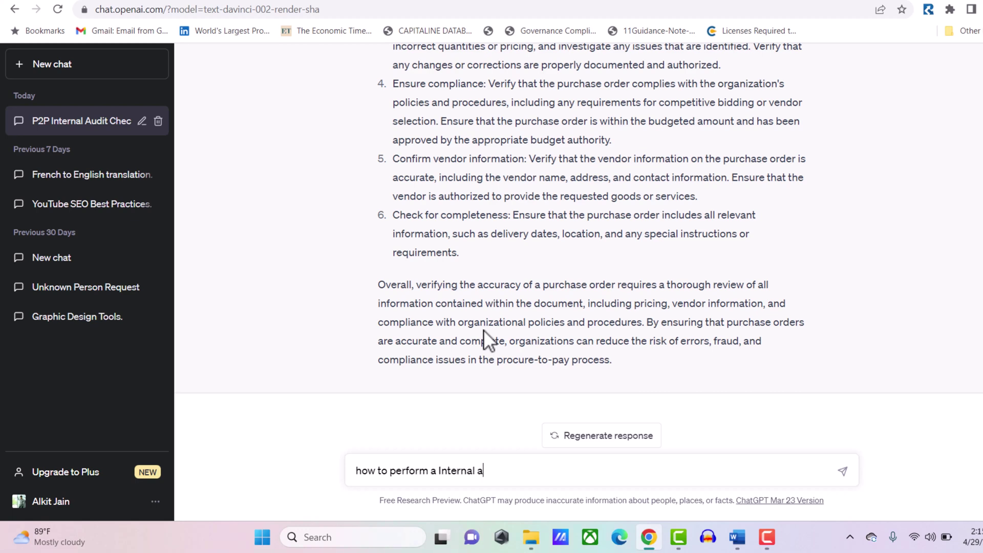
text(udit)
text( tell me like a)
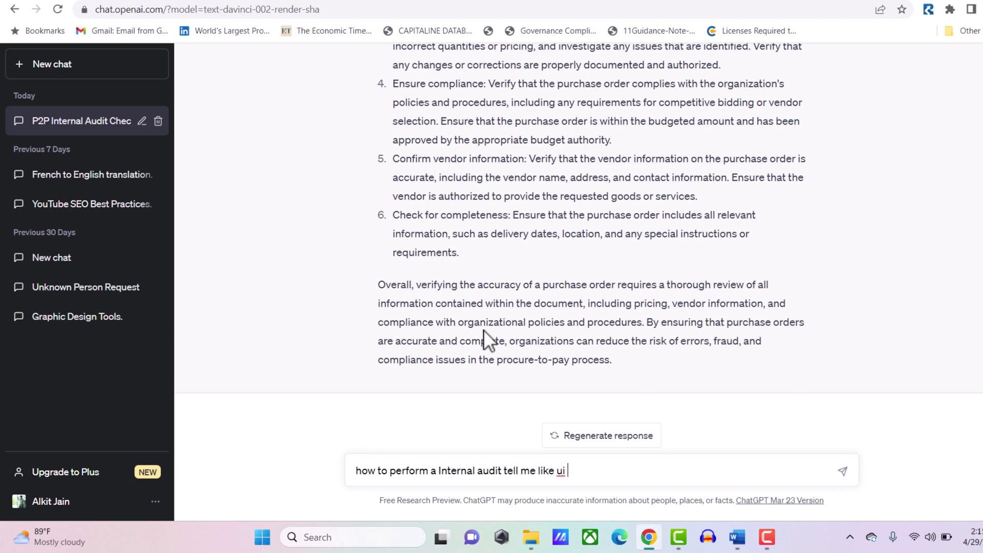
key(BackSpace)
text(i ama beginner)
key(Return)
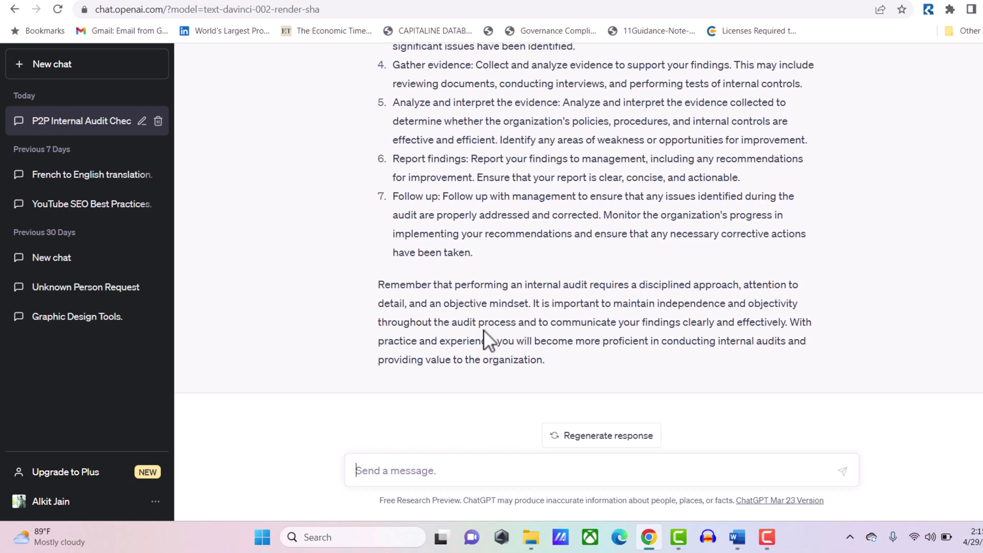
Ask 'tell me some common observations in procure to pay function'
text(tell me some common obse)
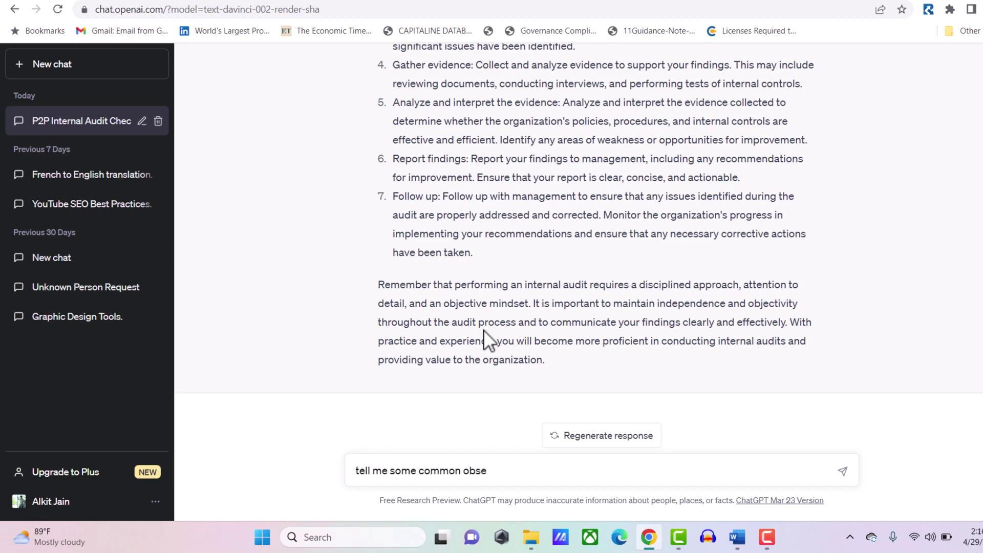
text(rvations in procure to pay function)
key(Return)
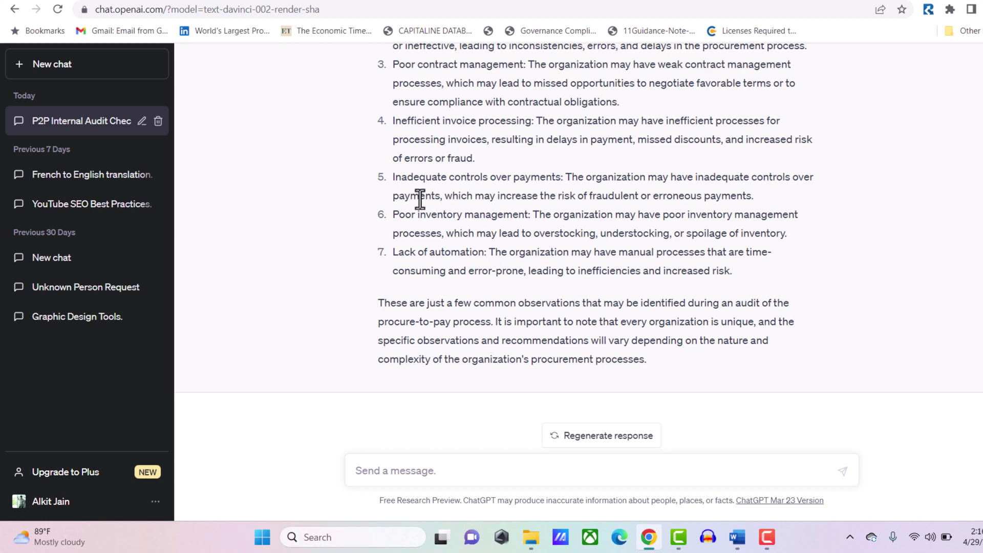
Copy 'Poor inventory management' from item 6 and ask for examples of it
drag(393, 213, 531, 212)
key(ctrl+c)
click(474, 463)
text(giv)
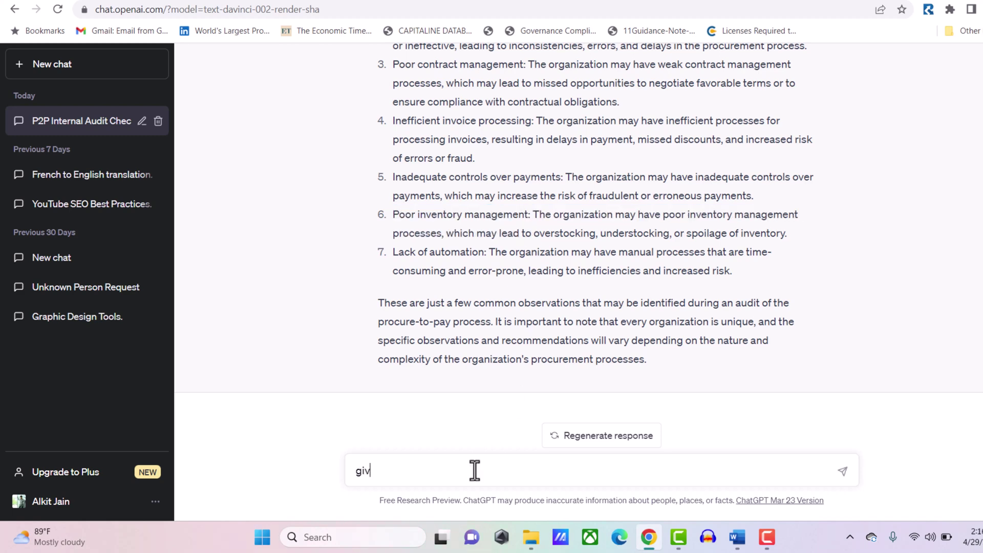
text(e me some examples)
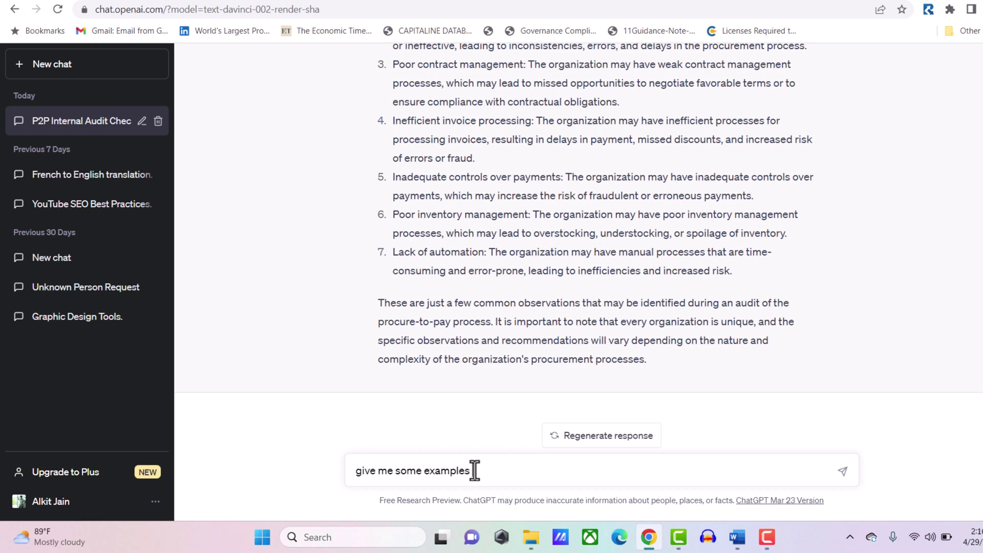
text( of)
key(ctrl+v)
key(Return)
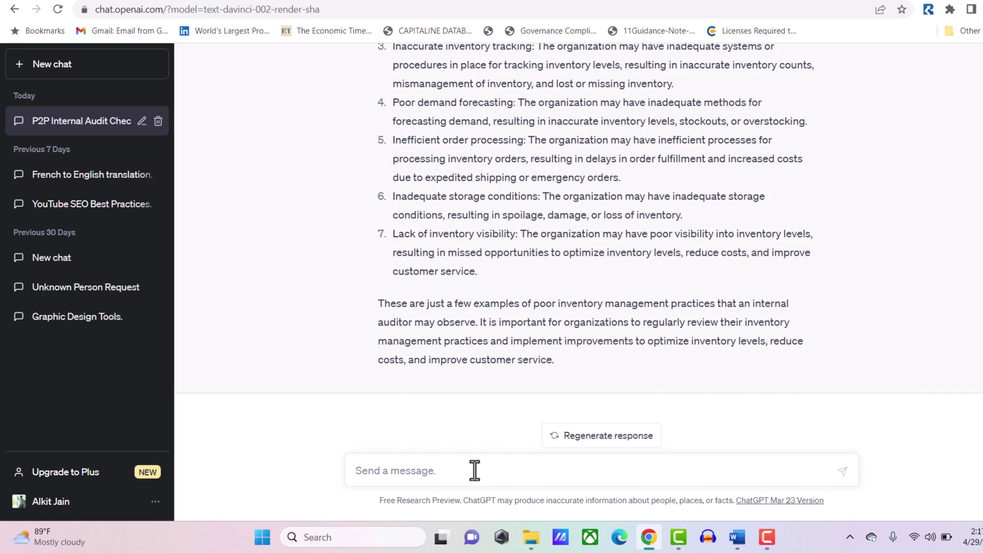
Ask 'please create rcm of procure to pay in excel'
text(ple)
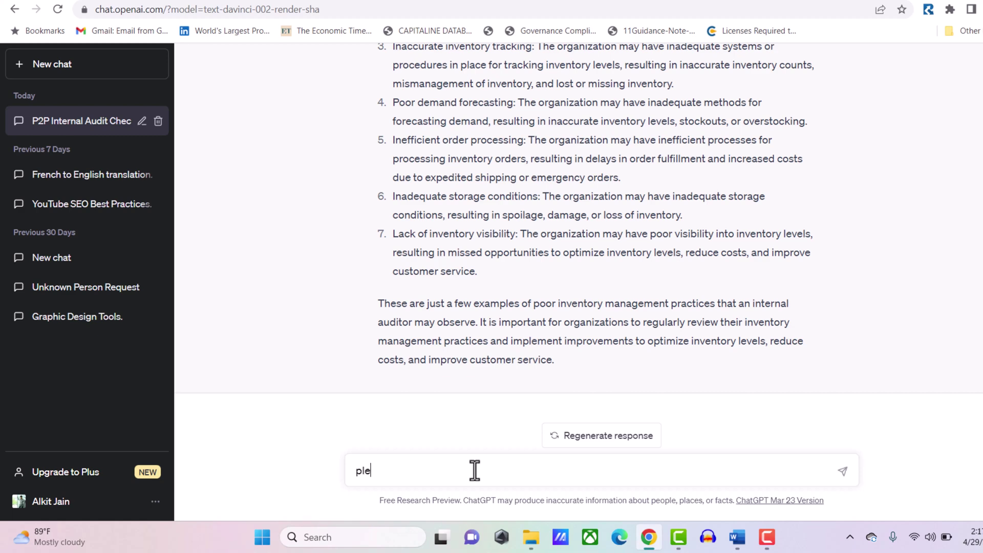
text(ase create rcm of procure t)
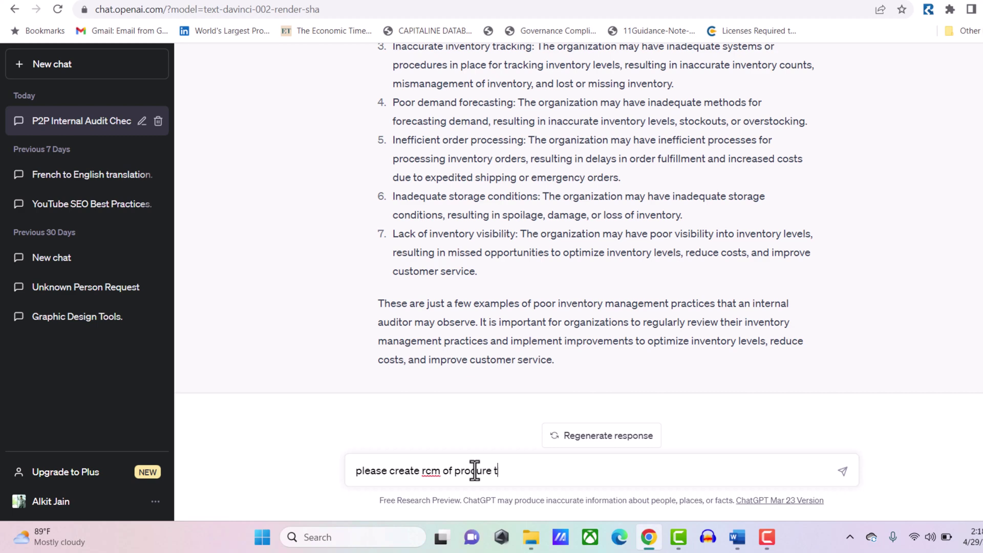
text(o pay in excel)
key(Return)
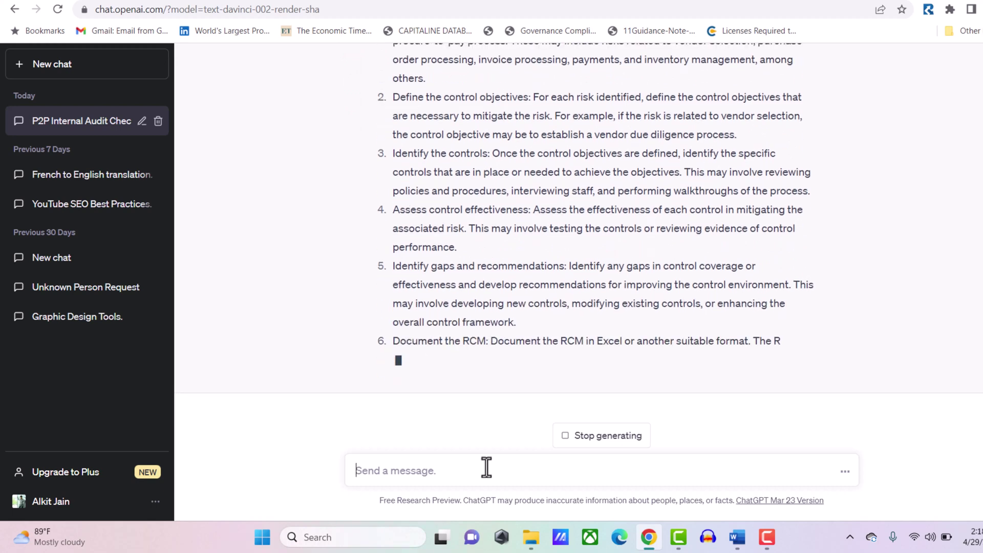
Ask ChatGPT to create the procure-to-pay RCM in tabular format
text(ca)
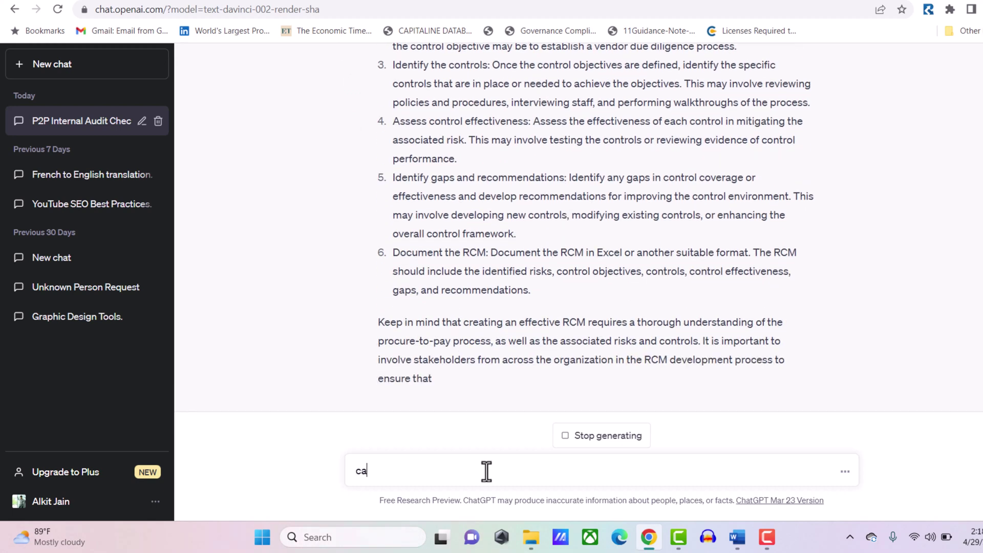
text(n you ple)
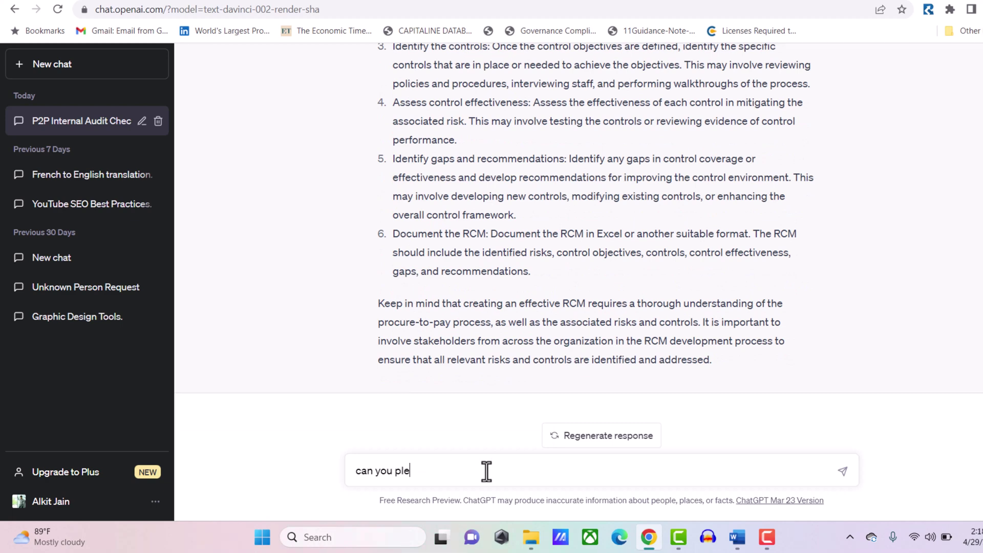
text(ase create RCM for procure to pay function in tabu)
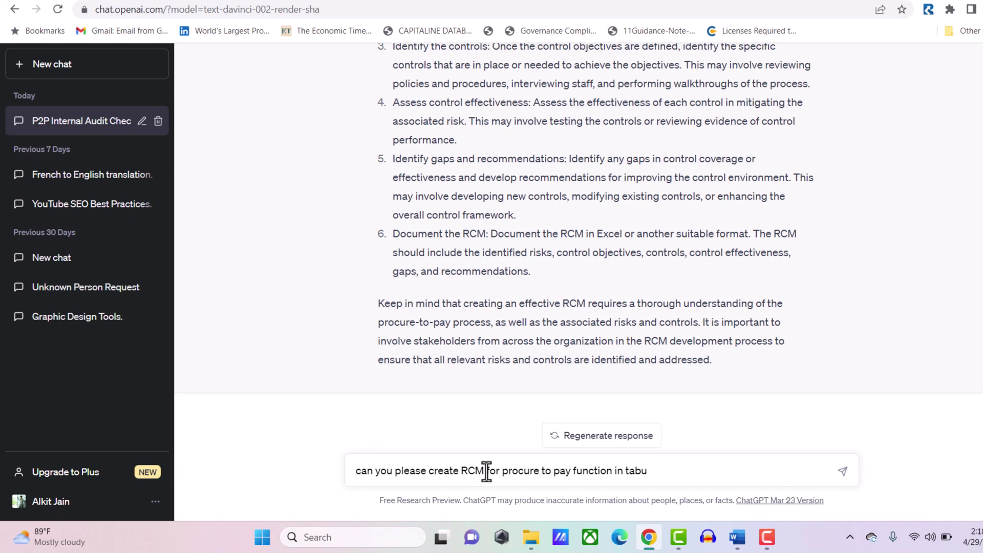
text(lar format)
key(Return)
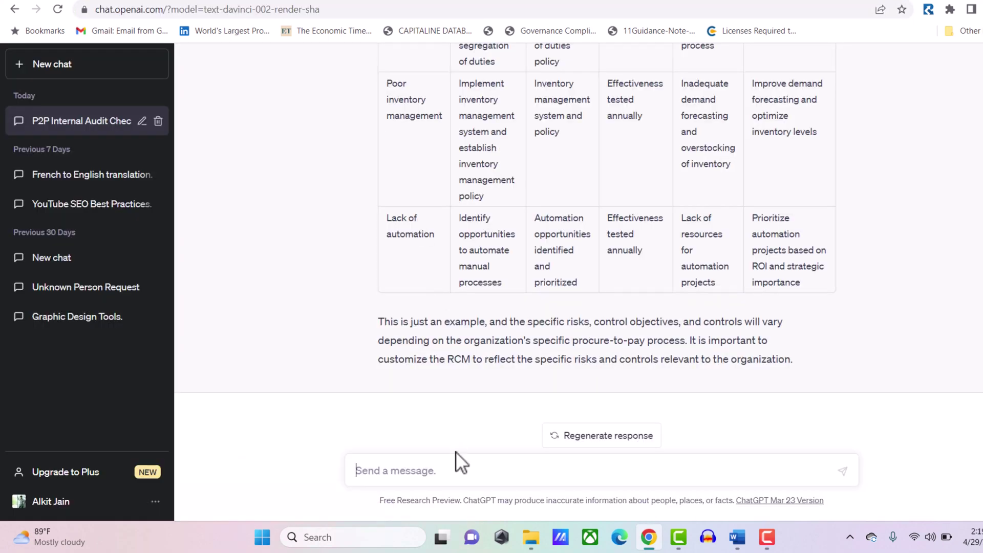
Paste the copied LinkedIn profile URL into the ChatGPT message box
text(https://www.linkedin.com/in/alkit-jain-3126a980/)
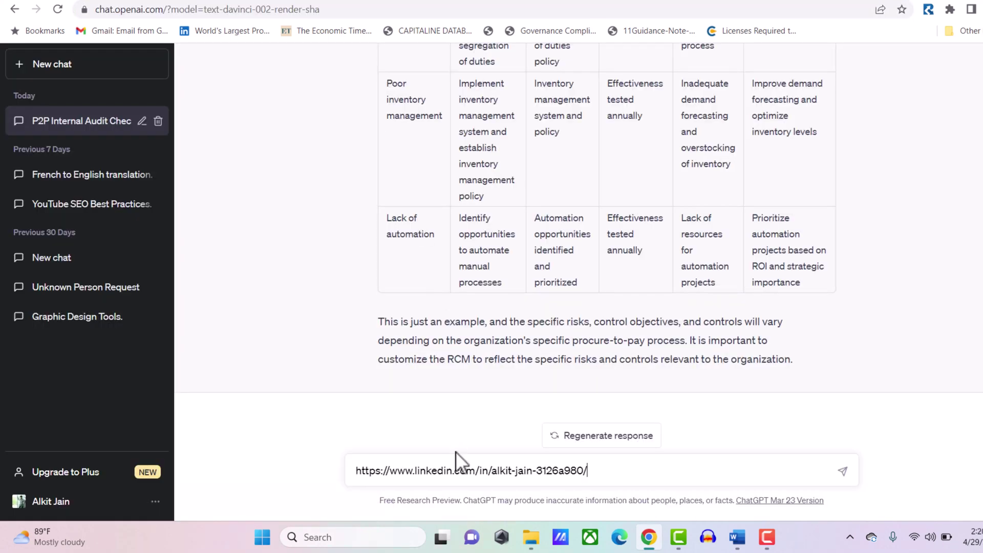
Share the LinkedIn profile link captioned 'this is my linkedin profile', then start asking for optimization improvements
text(this is my linkedin )
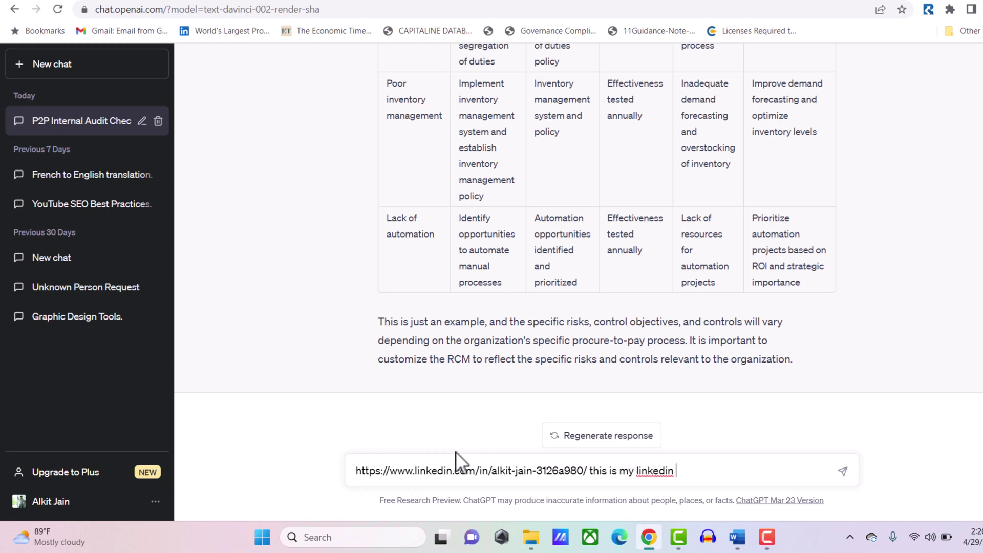
text(profile)
key(Return)
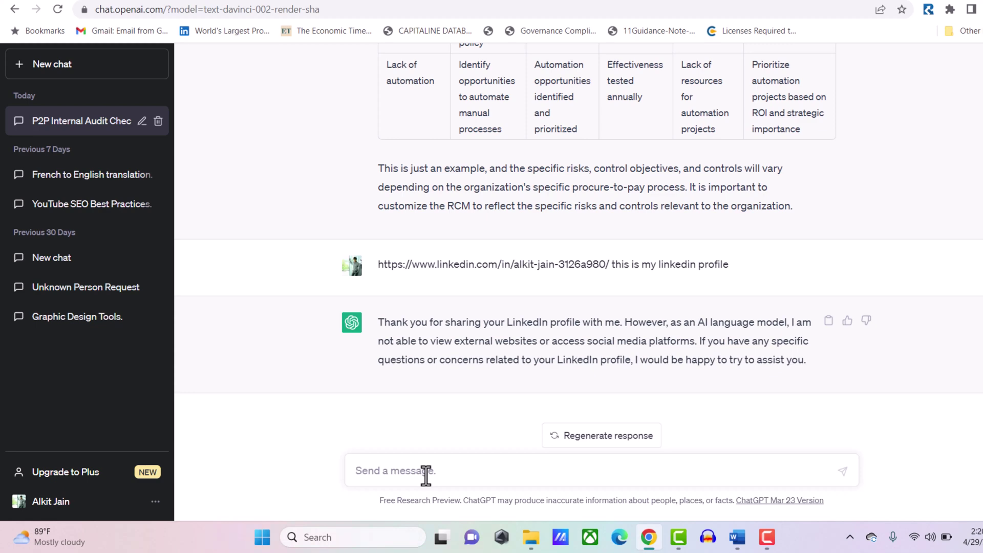
text(please suggest me some i)
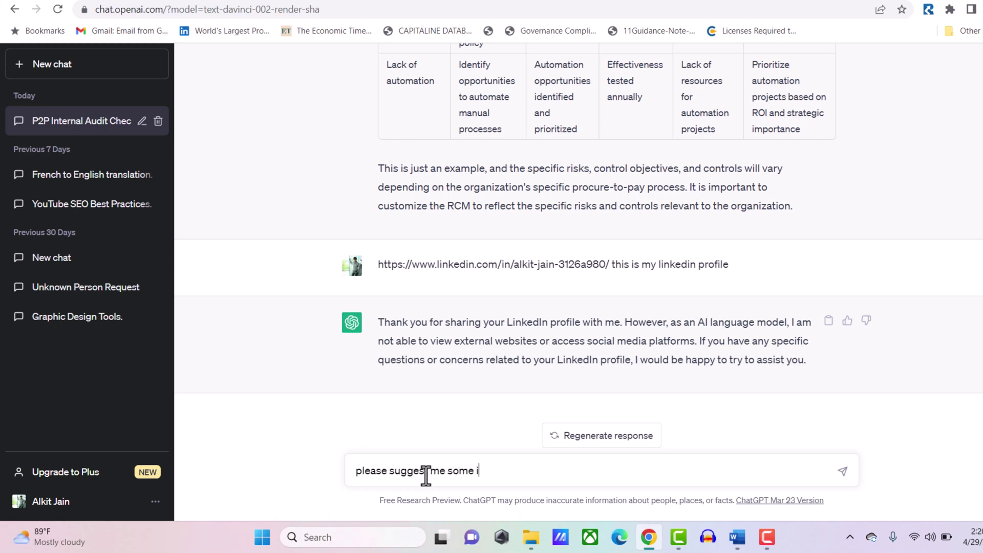
text(mprovements to opti)
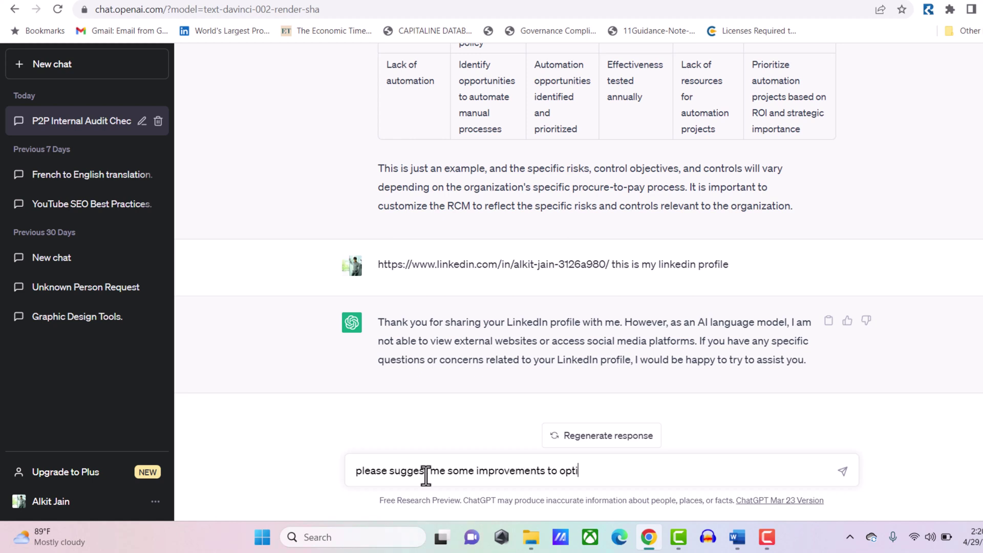
text(mize my profile for)
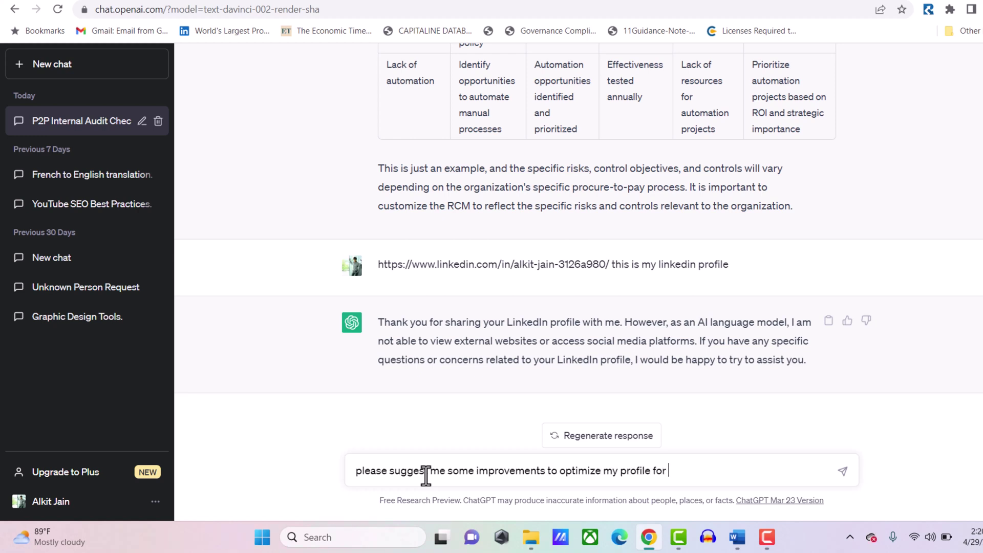
text( INTE)
Correct the typos and send the request for LinkedIn improvements 'for Internal audit profiles'
key(BackSpace)
key(BackSpace)
key(BackSpace)
key(BackSpace)
key(BackSpace)
key(BackSpace)
key(BackSpace)
key(BackSpace)
key(BackSpace)
key(BackSpace)
key(BackSpace)
key(BackSpace)
key(BackSpace)
key(BackSpace)
key(BackSpace)
key(BackSpace)
text(linkeding)
key(BackSpace)
text(for )
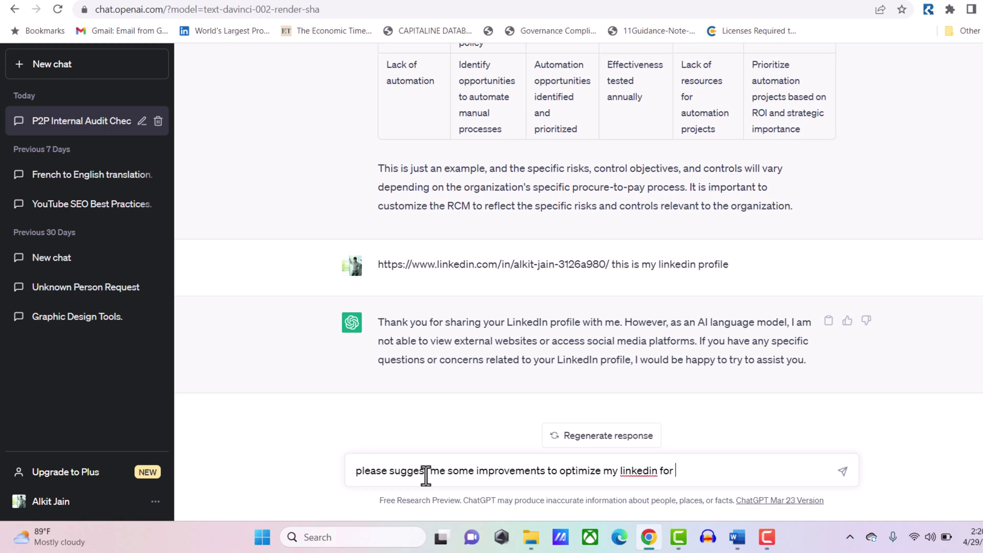
text(Internal audit profiles)
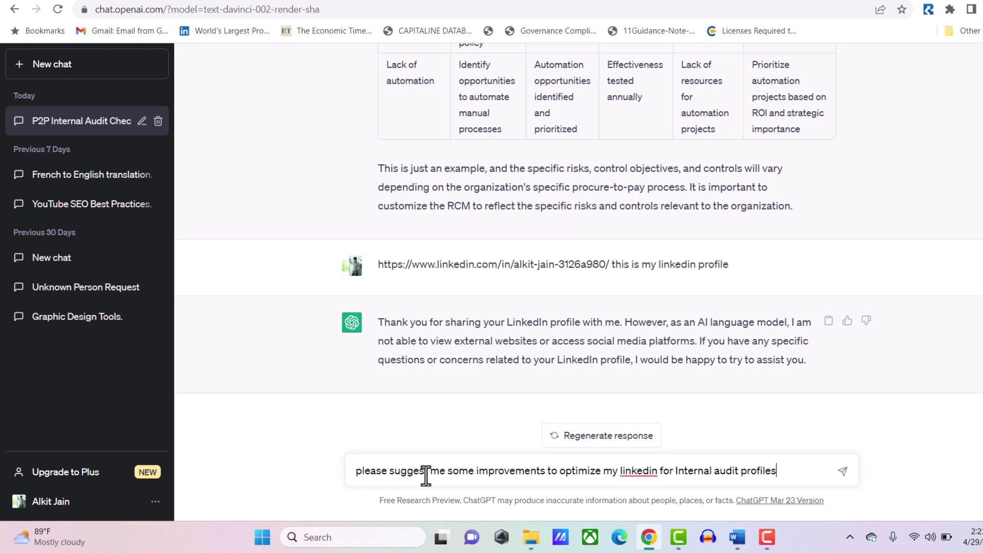
key(Return)
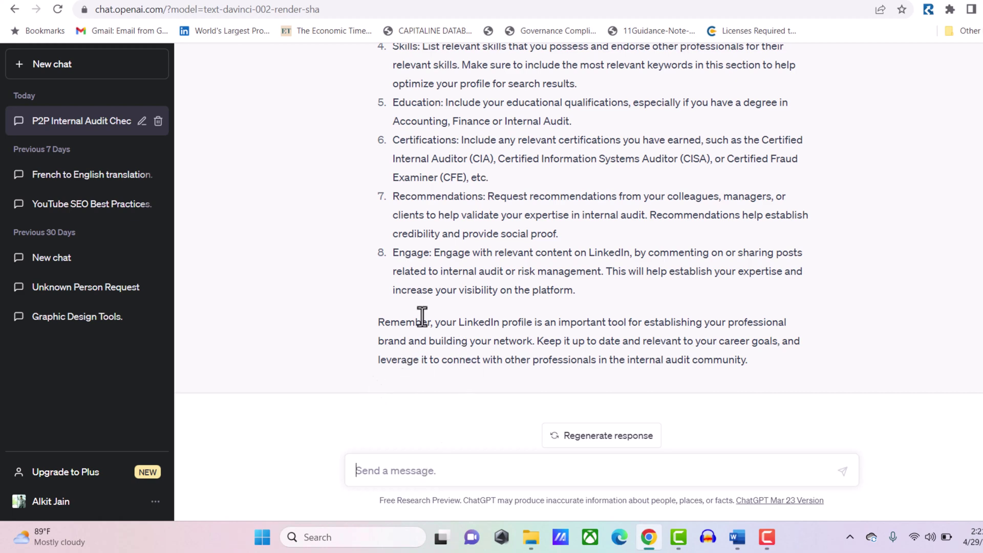
scroll(441, 226, up, 2)
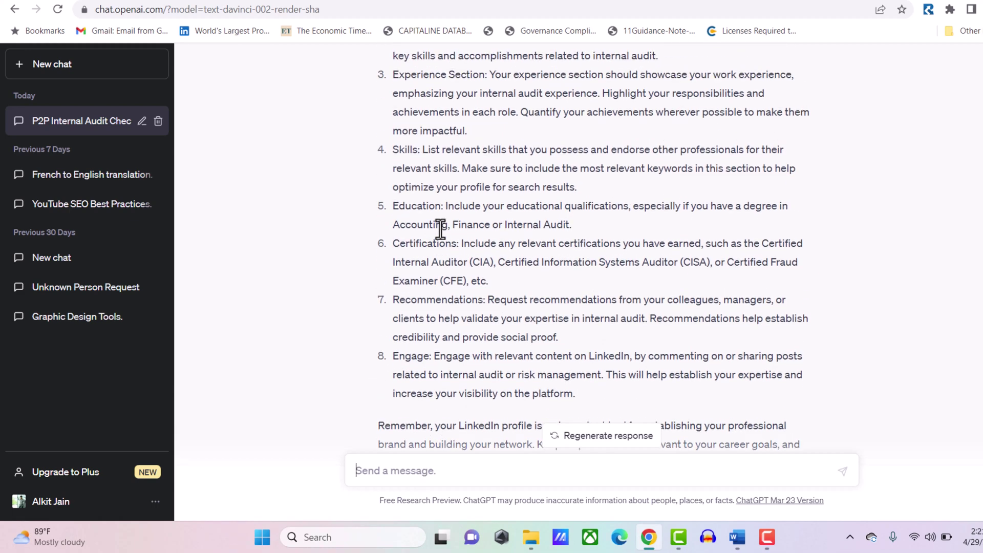
scroll(440, 229, up, 1)
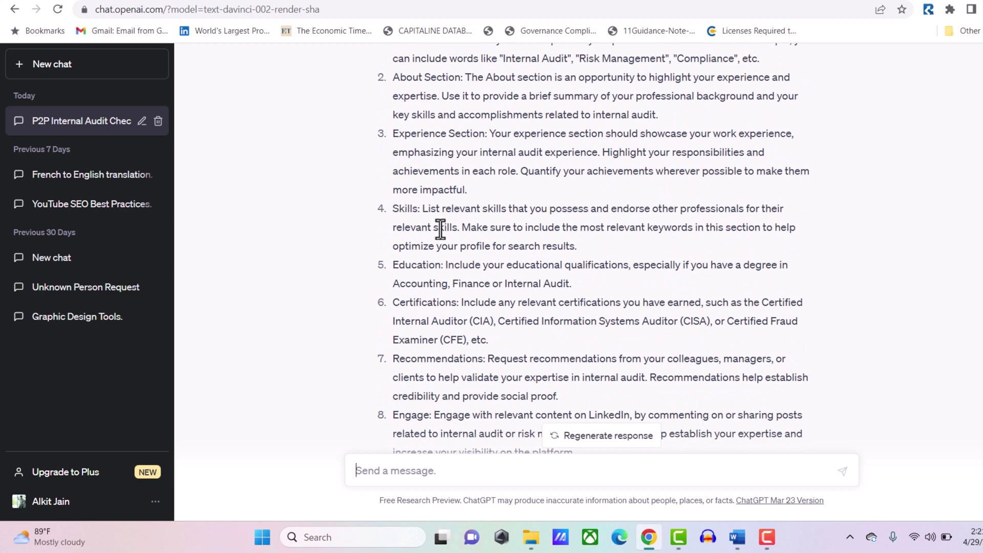
scroll(440, 228, down, 2)
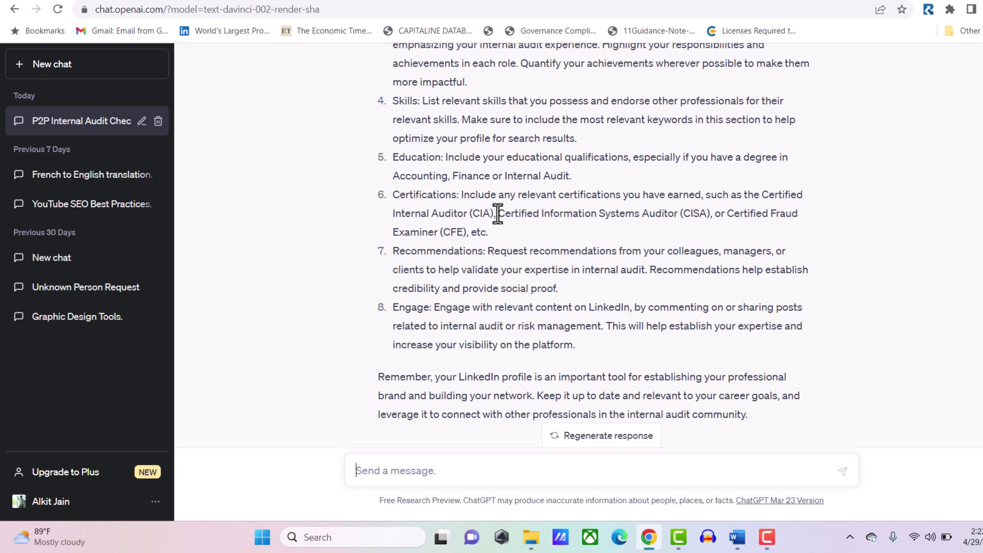
mouse_move(469, 213)
mouse_down()
mouse_move(495, 217)
mouse_move(484, 217)
mouse_up()
drag(484, 216, 466, 205)
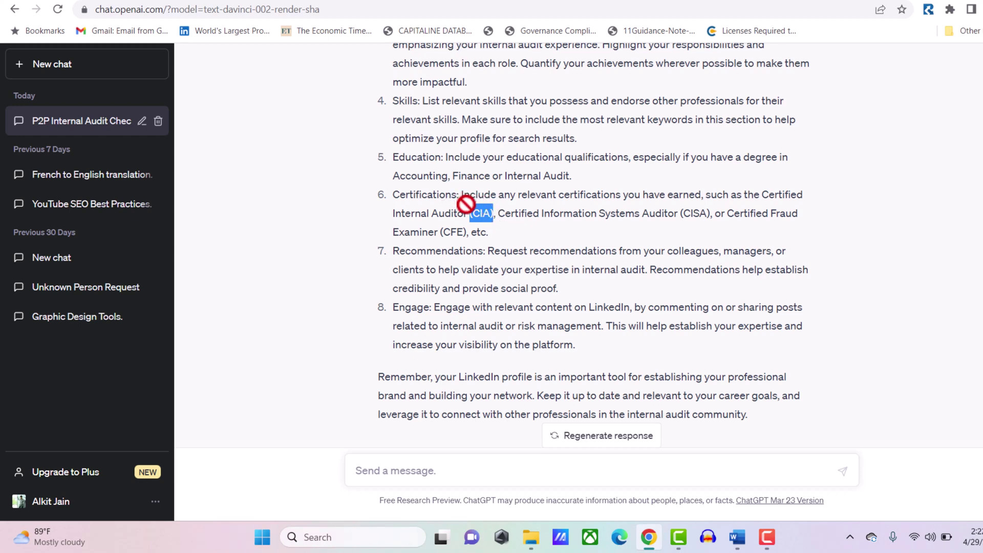